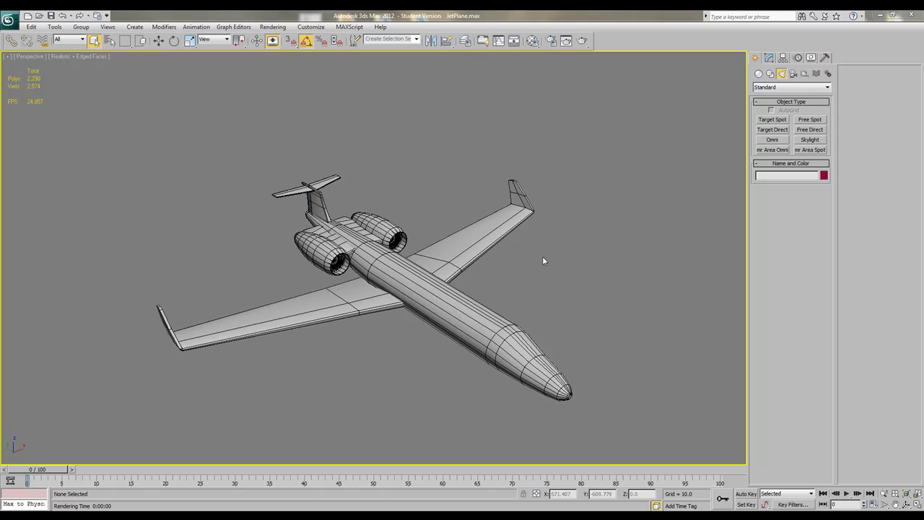
Nudge the Perspective view and render a test frame of the grey jet
{"action": "middle_click_drag", "start_coordinate": [533, 272], "coordinate": [547, 268]}
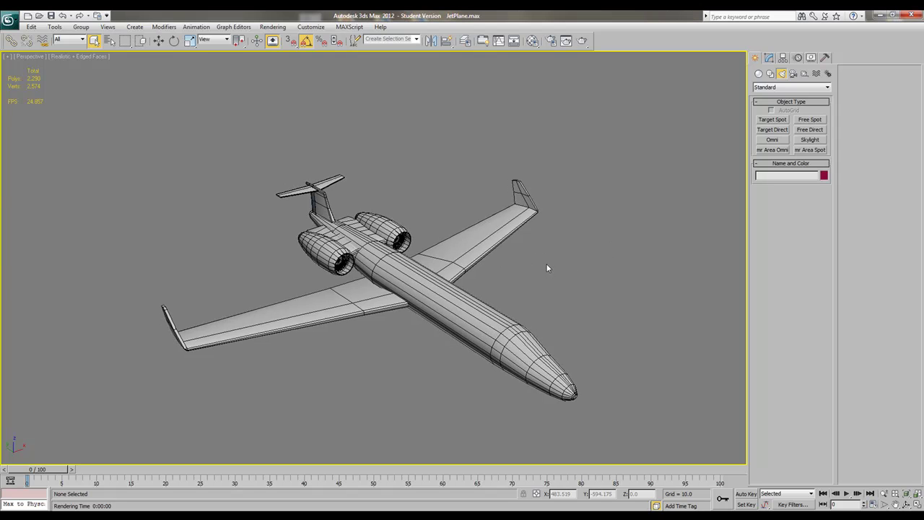
{"action": "key", "text": "shift+q"}
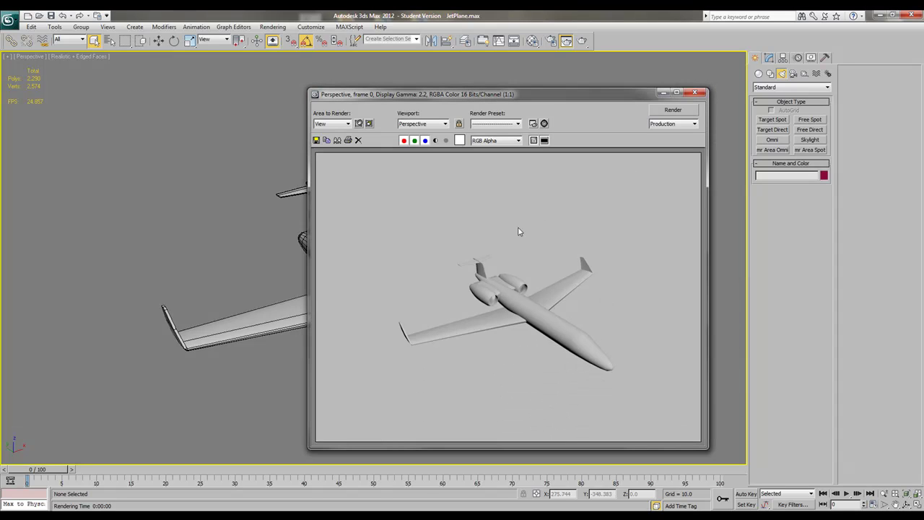
Close the test render and place a skylight, Sky001, beside the jet plane
{"action": "left_click", "coordinate": [695, 92]}
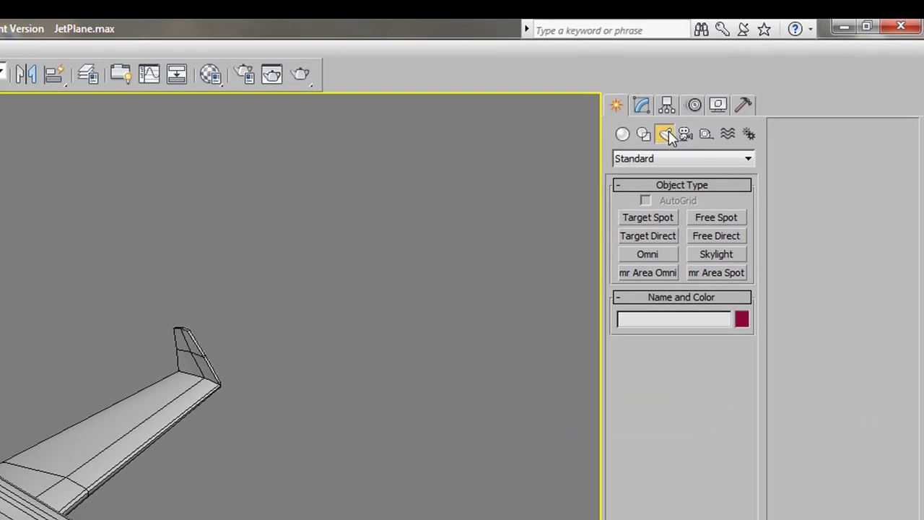
{"action": "left_click", "coordinate": [715, 257]}
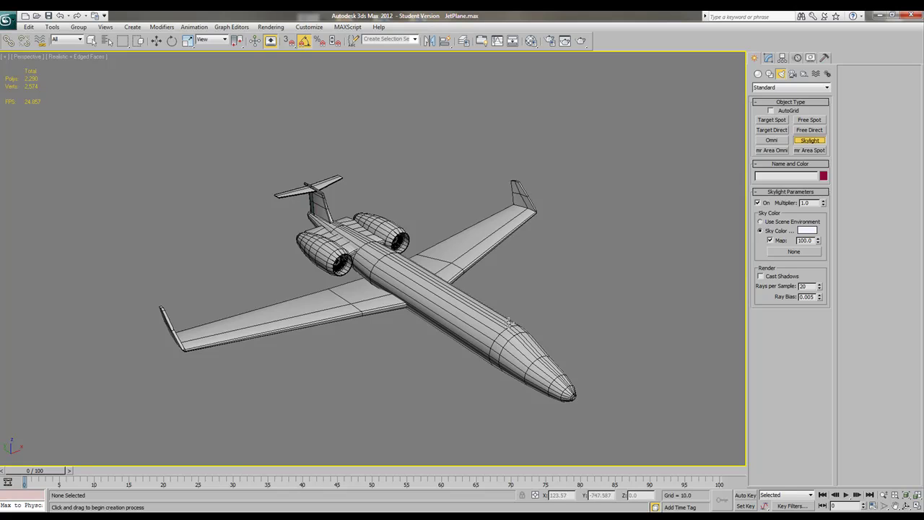
{"action": "left_click", "coordinate": [562, 286]}
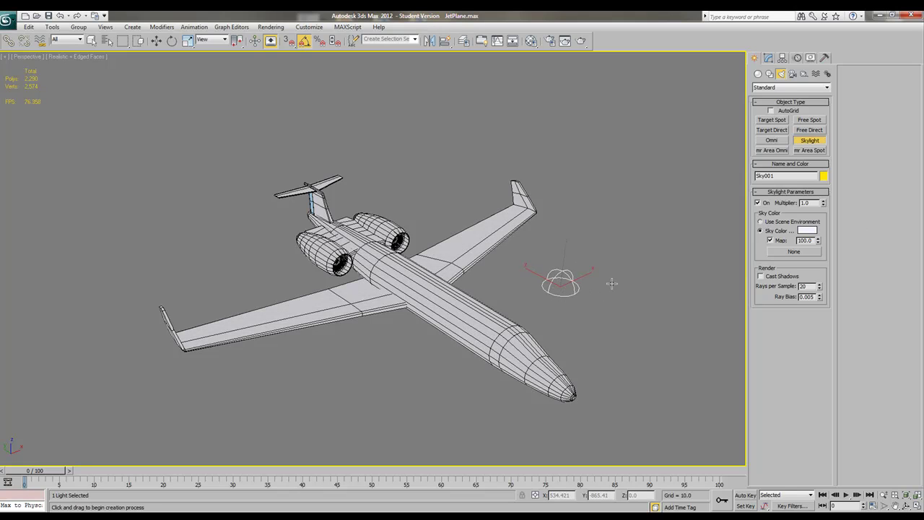
{"action": "right_click", "coordinate": [528, 281]}
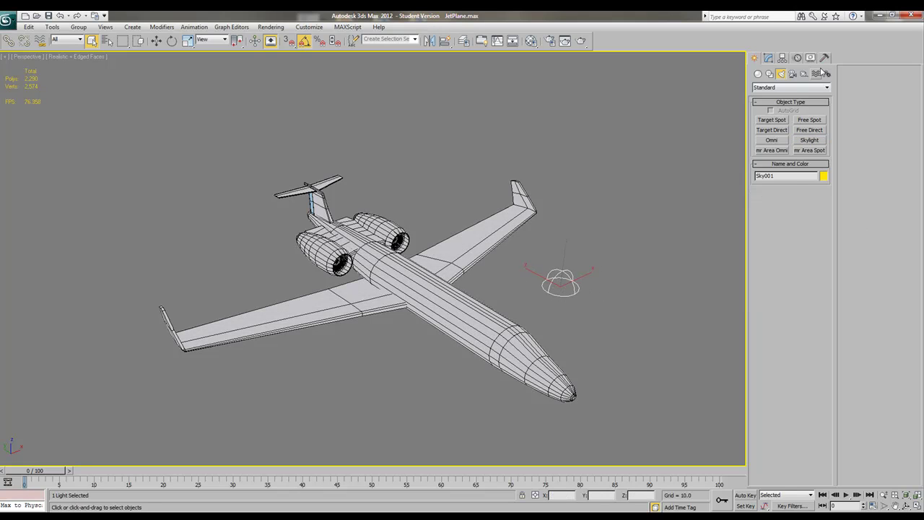
Draw a large standard-primitive box, Box003, enclosing the whole jet plane
{"action": "left_click", "coordinate": [767, 58]}
{"action": "left_click", "coordinate": [754, 57]}
{"action": "left_click", "coordinate": [758, 73]}
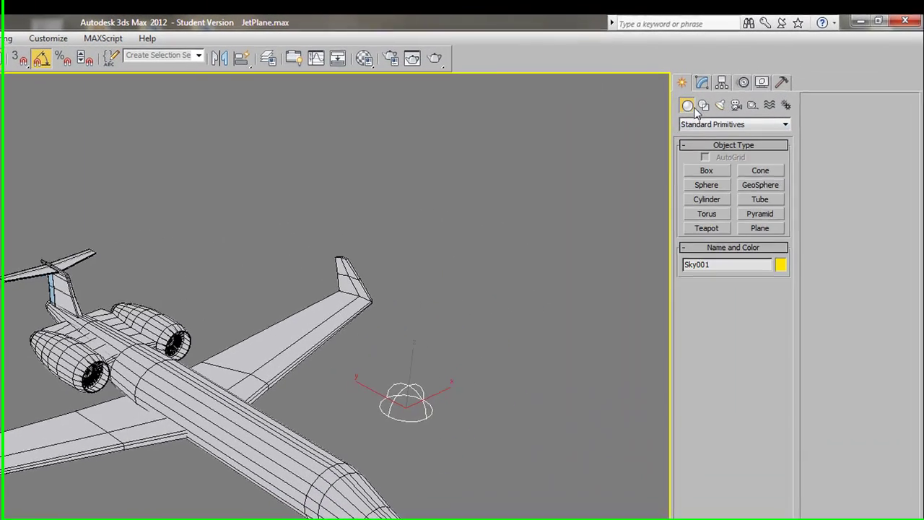
{"action": "left_click", "coordinate": [717, 170]}
{"action": "middle_click_drag", "start_coordinate": [246, 330], "coordinate": [224, 330], "text": "alt"}
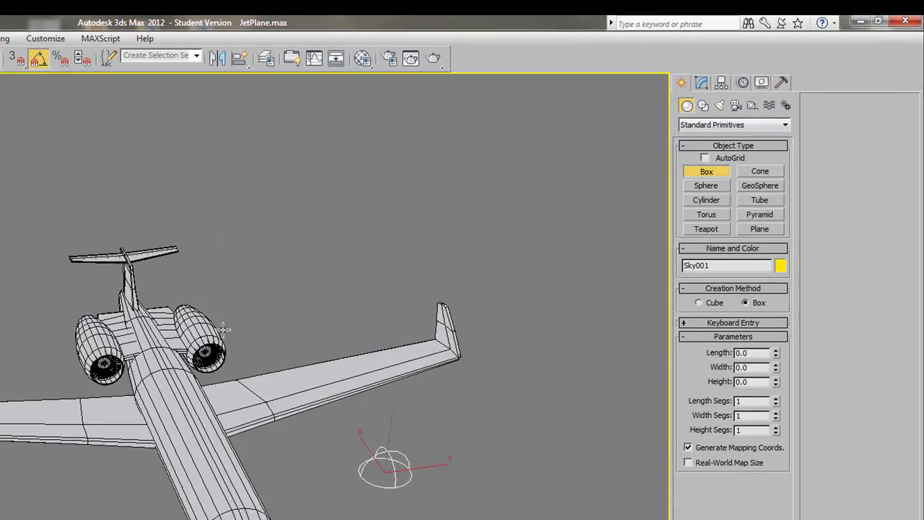
{"action": "scroll", "coordinate": [223, 329], "scroll_direction": "down", "scroll_amount": 8}
{"action": "left_click_drag", "start_coordinate": [209, 203], "coordinate": [607, 328]}
{"action": "left_click", "coordinate": [607, 329]}
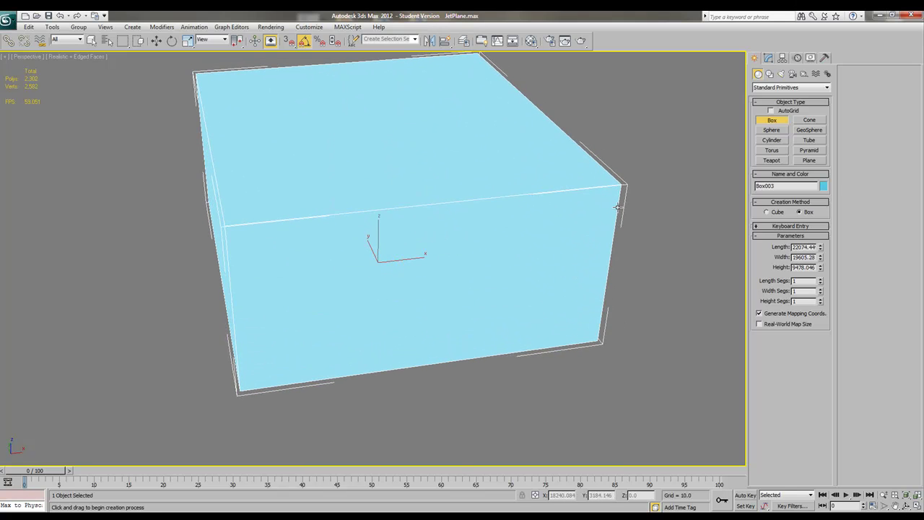
Restore the four-viewport layout and move Box003 slightly down beneath the plane
{"action": "left_click", "coordinate": [915, 505]}
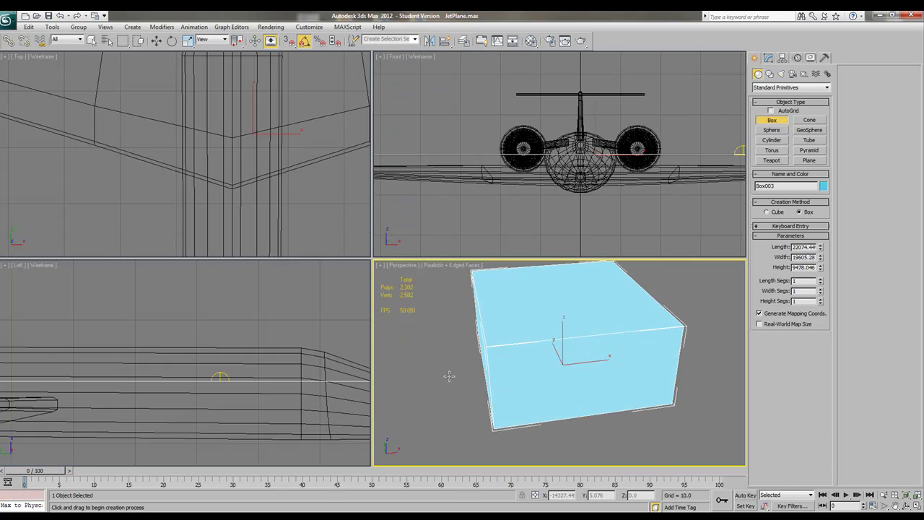
{"action": "scroll", "coordinate": [259, 332], "scroll_direction": "down", "scroll_amount": 10}
{"action": "key", "text": "w"}
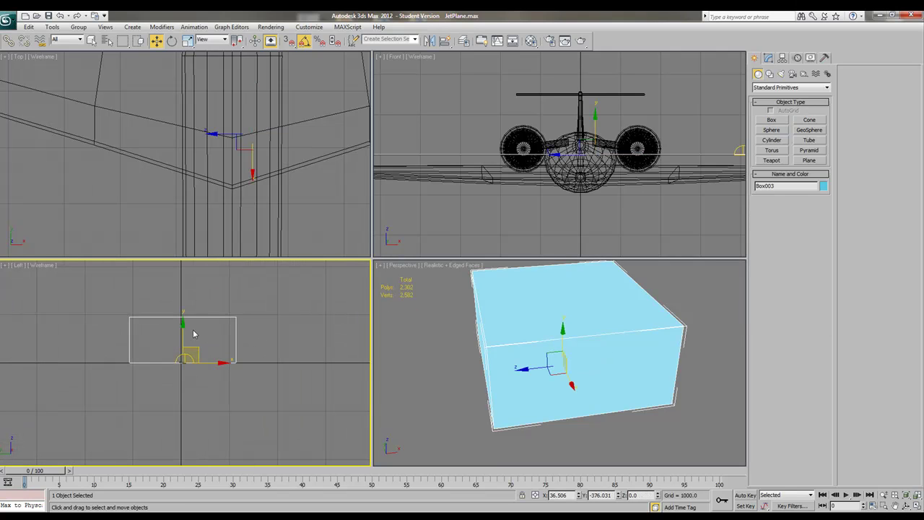
{"action": "left_click_drag", "start_coordinate": [185, 334], "coordinate": [192, 337]}
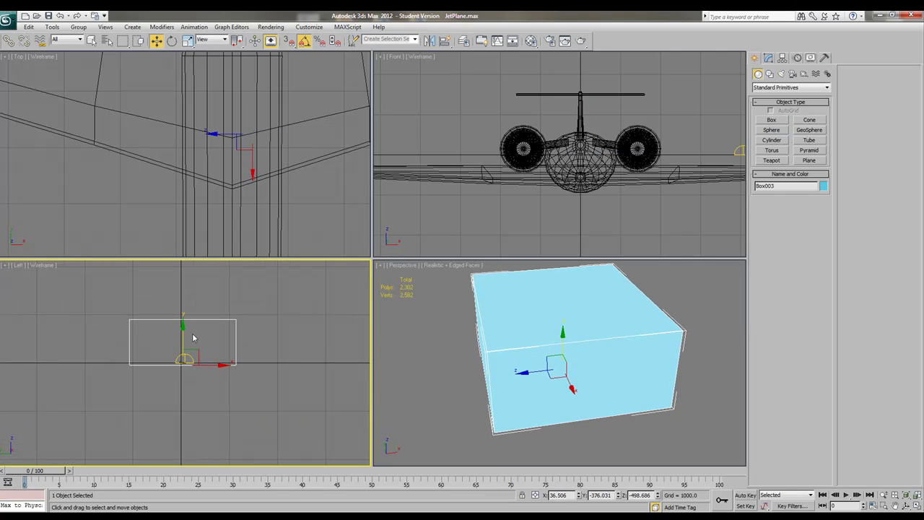
Add a Normal modifier with Flip Normals to Box003 so its faces point inward
{"action": "left_click", "coordinate": [768, 58]}
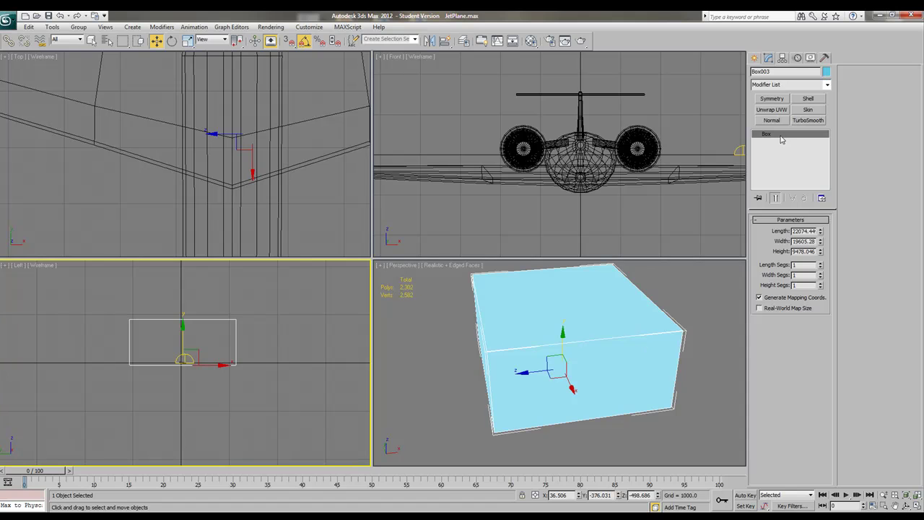
{"action": "right_click", "coordinate": [781, 140]}
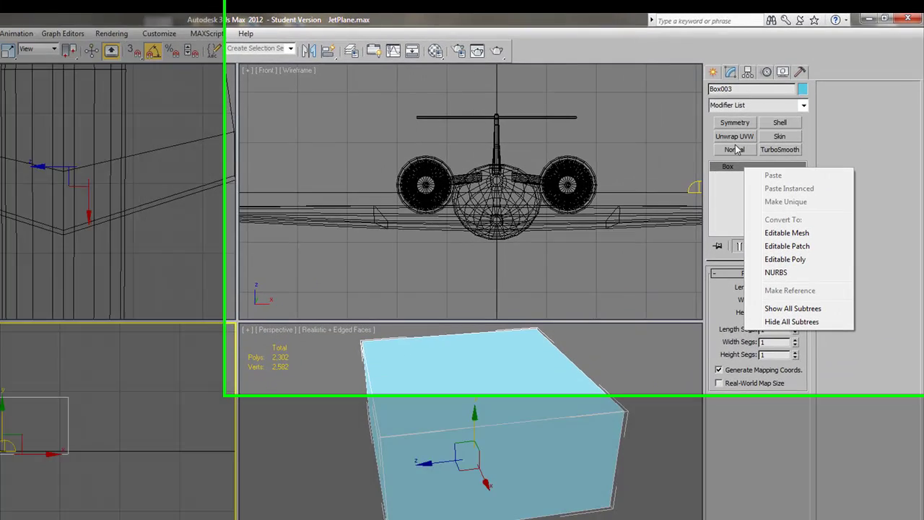
{"action": "left_click", "coordinate": [714, 193]}
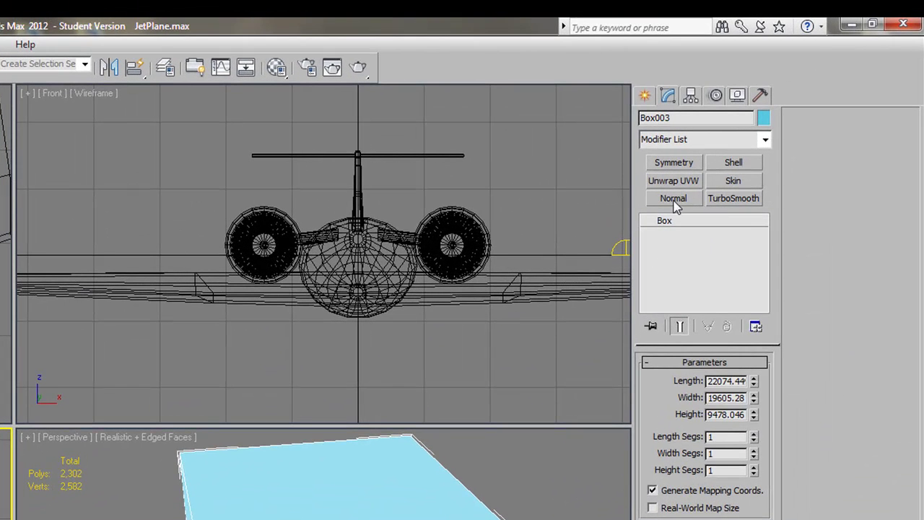
{"action": "left_click", "coordinate": [673, 198]}
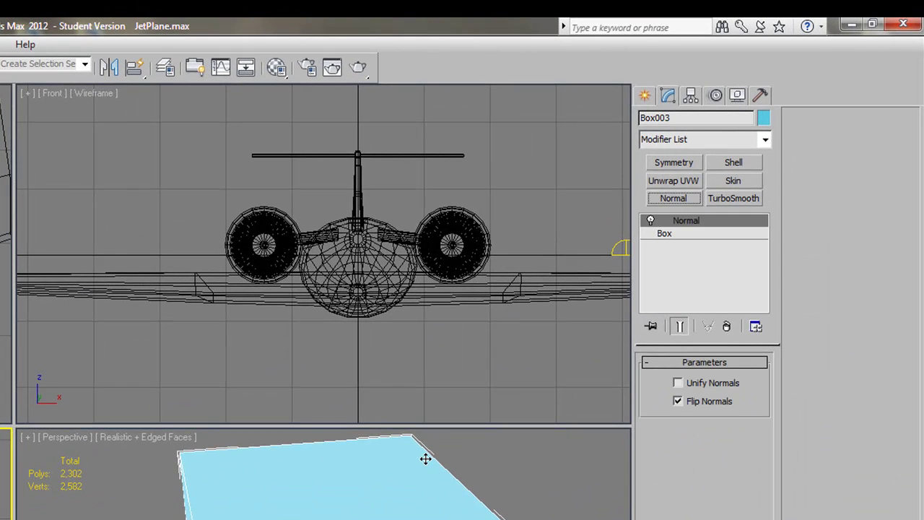
Render the Perspective view to check the flipped box, then close the render
{"action": "left_click", "coordinate": [411, 501]}
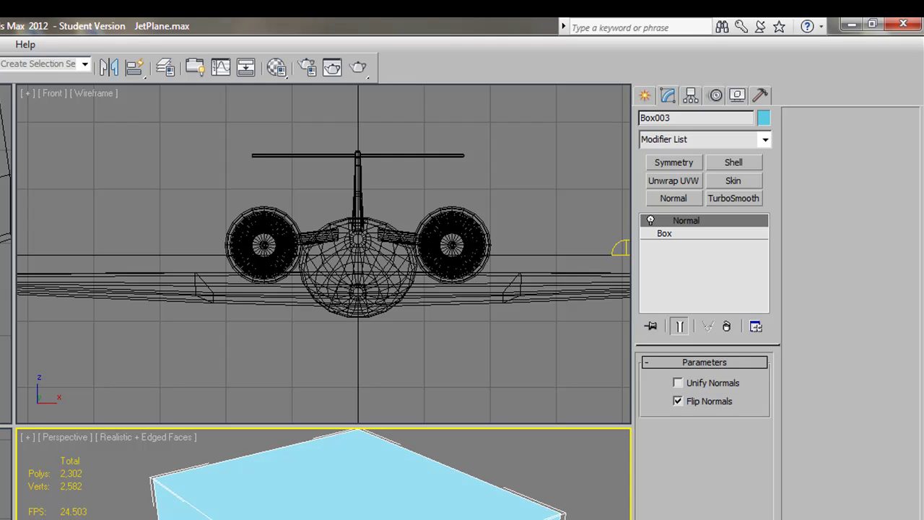
{"action": "left_click", "coordinate": [332, 67]}
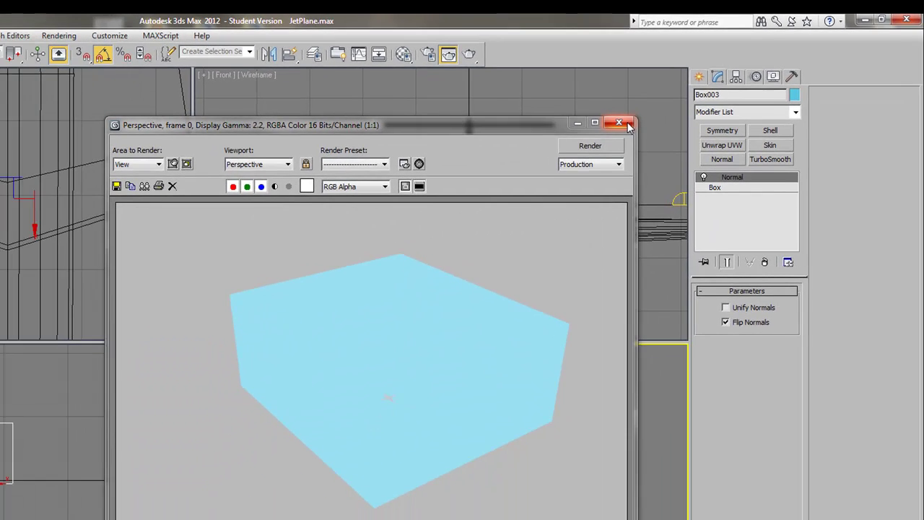
{"action": "left_click", "coordinate": [626, 125]}
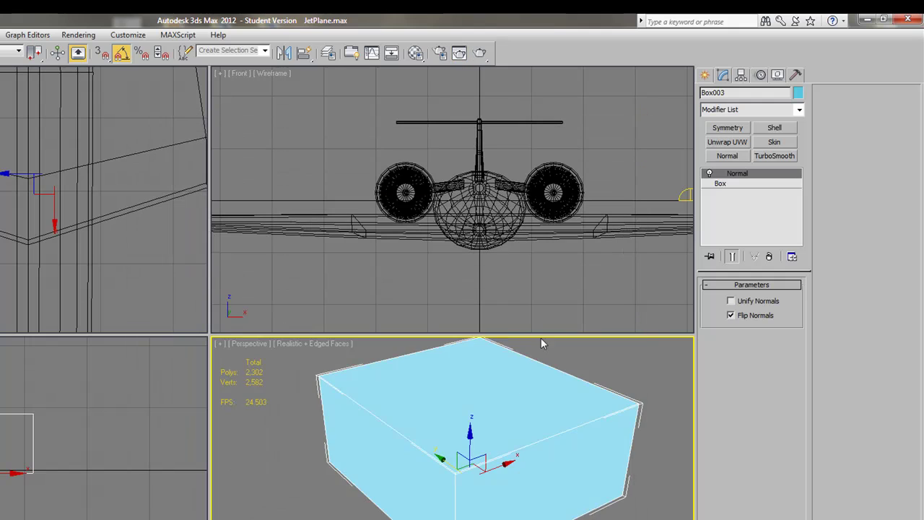
{"action": "left_click_drag", "start_coordinate": [533, 348], "coordinate": [497, 448]}
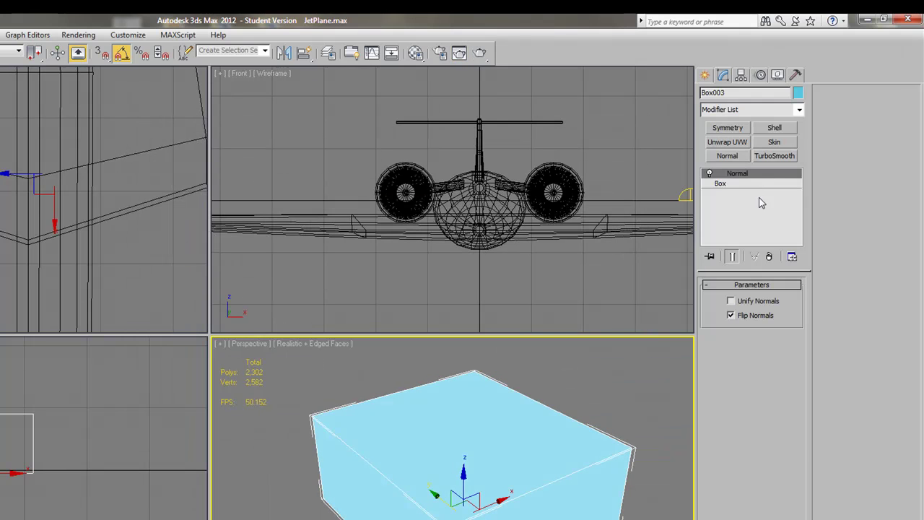
Collapse Box003 to an Editable Mesh and delete its top polygon
{"action": "right_click", "coordinate": [735, 176]}
{"action": "left_click", "coordinate": [796, 302]}
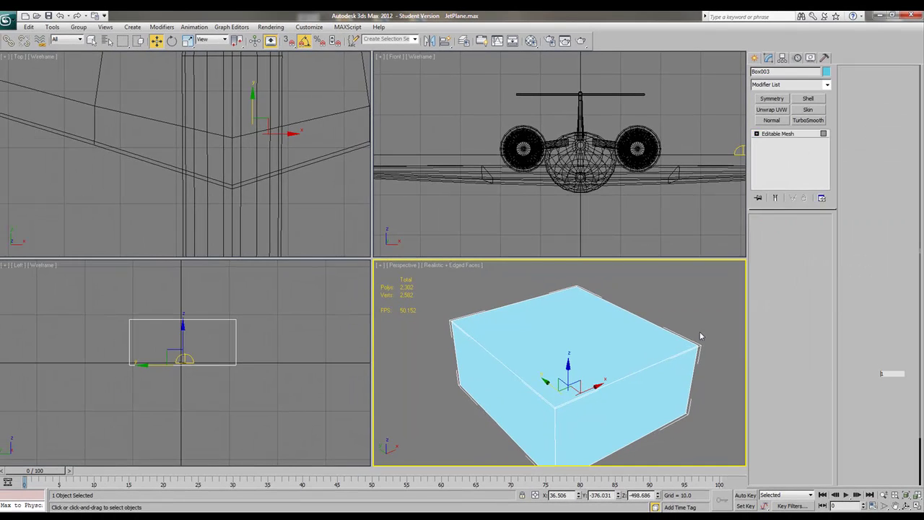
{"action": "key", "text": "4"}
{"action": "left_click", "coordinate": [604, 325]}
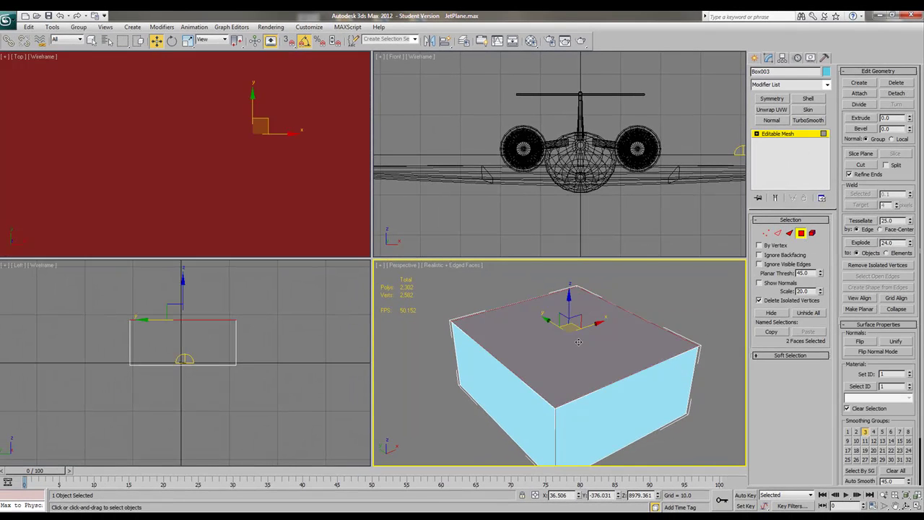
{"action": "key", "text": "Delete"}
Zoom in and test-render the view inside the open box, then close the render
{"action": "scroll", "coordinate": [607, 367], "scroll_direction": "up", "scroll_amount": 5}
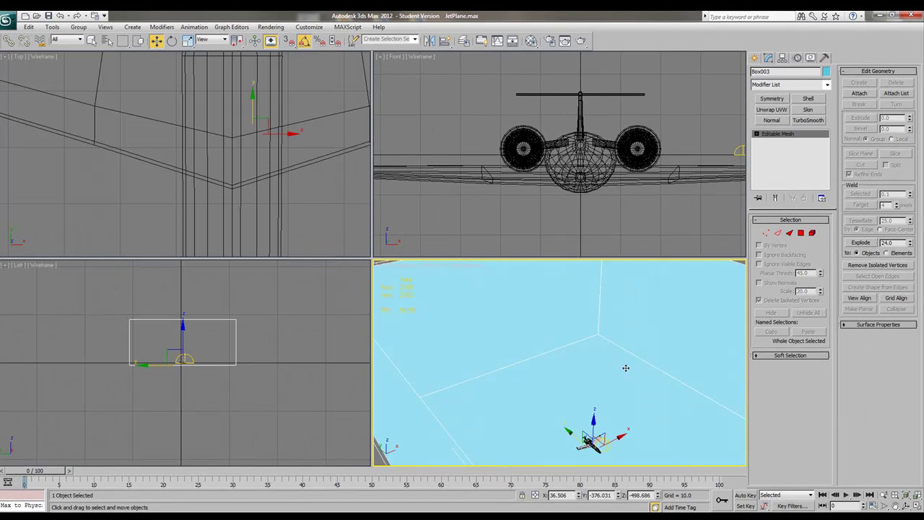
{"action": "key", "text": "shift+q"}
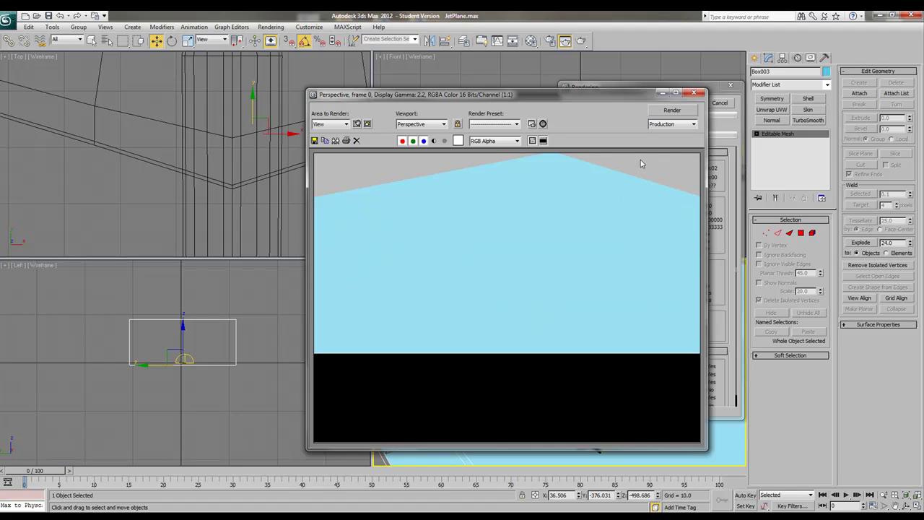
{"action": "left_click", "coordinate": [692, 92]}
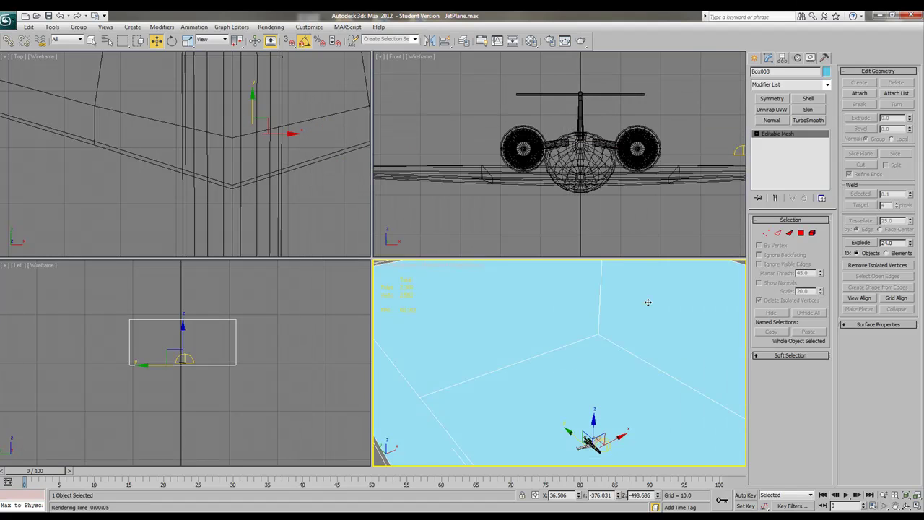
Add TurboSmooth to Box003 with iterations raised to 3
{"action": "middle_click_drag", "start_coordinate": [608, 371], "coordinate": [646, 325]}
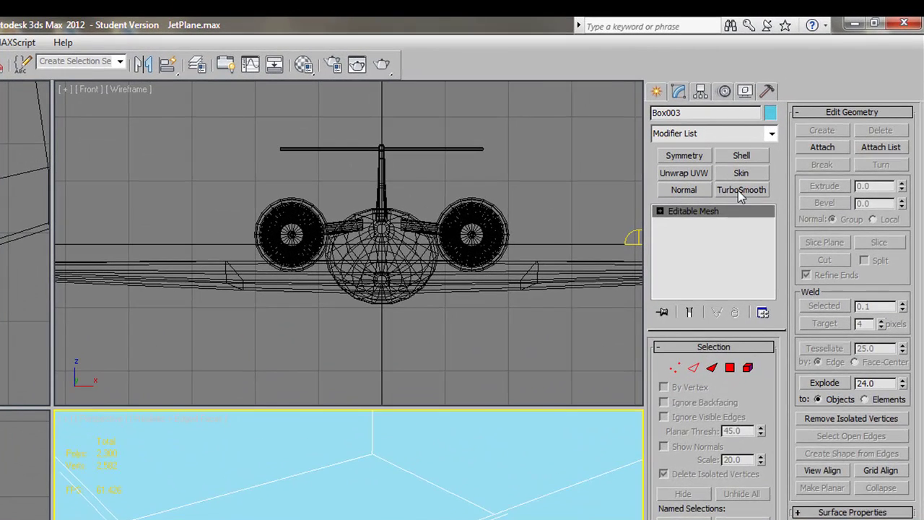
{"action": "left_click", "coordinate": [807, 120]}
{"action": "left_click", "coordinate": [763, 368]}
{"action": "left_click", "coordinate": [763, 368]}
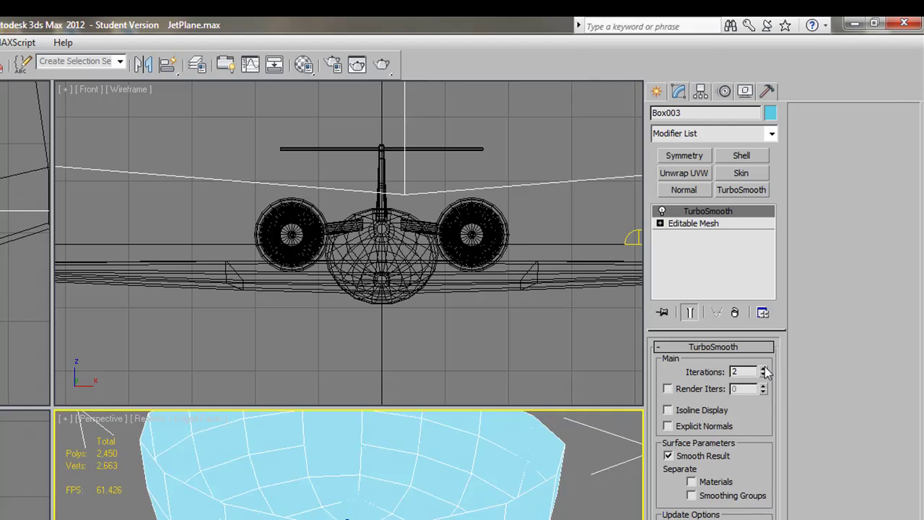
{"action": "scroll", "coordinate": [217, 155], "scroll_direction": "up", "scroll_amount": 10}
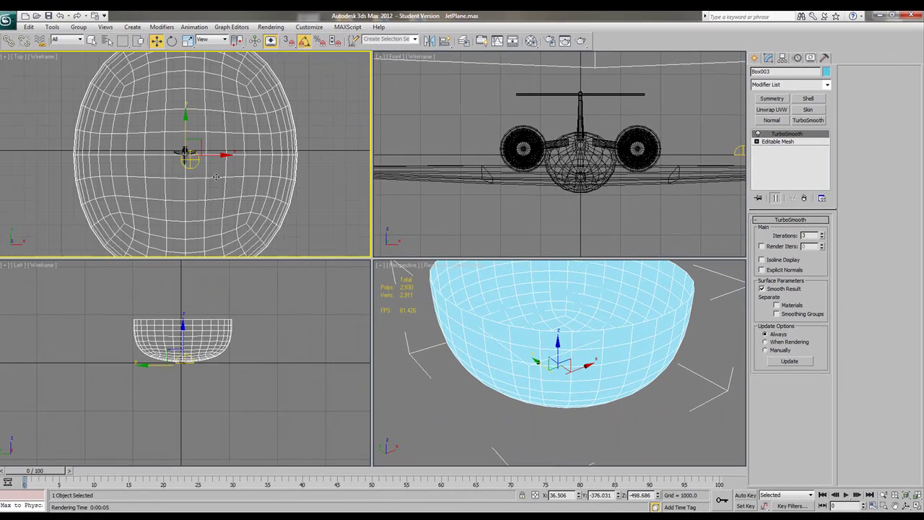
Scale the smoothed bowl up evenly and stretch it wider along X
{"action": "key", "text": "r"}
{"action": "left_click_drag", "start_coordinate": [206, 150], "coordinate": [299, 151]}
{"action": "key", "text": "r"}
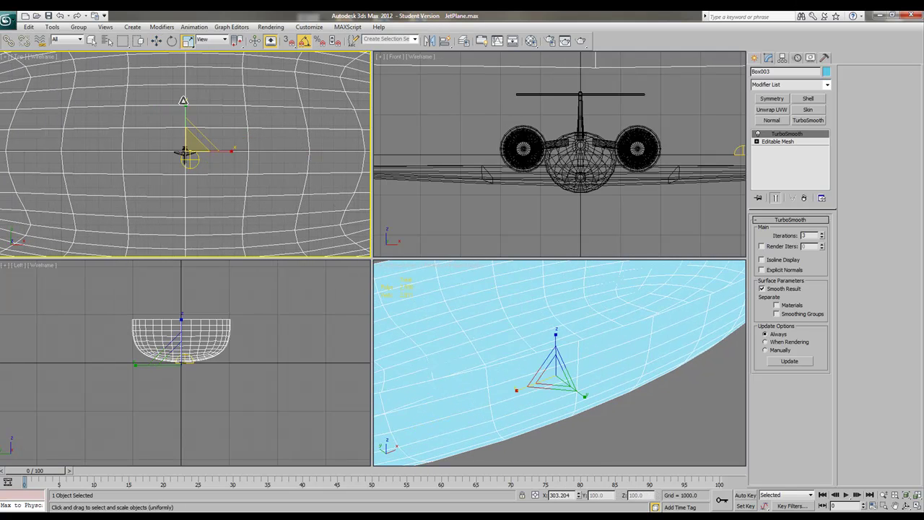
{"action": "left_click_drag", "start_coordinate": [184, 106], "coordinate": [185, 153]}
Lower the bowl along Z in the Left view so it sits beneath the jet
{"action": "key", "text": "w"}
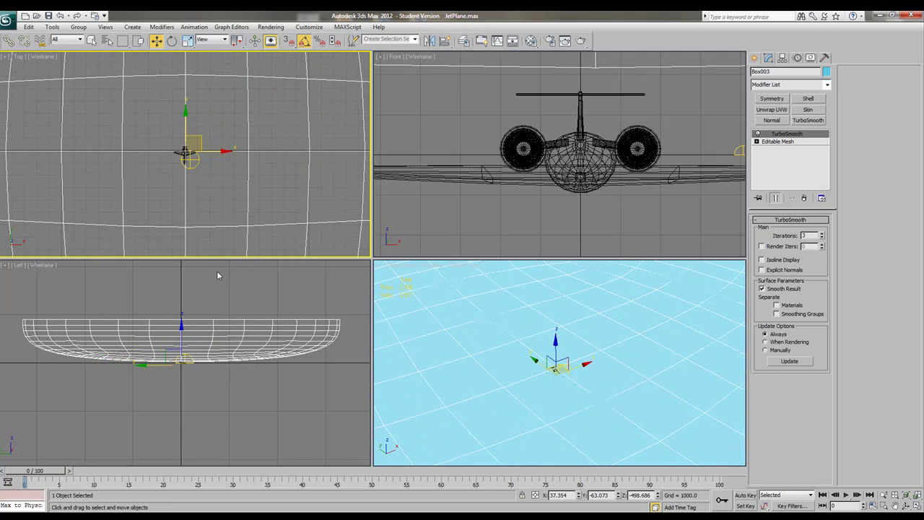
{"action": "scroll", "coordinate": [212, 317], "scroll_direction": "up", "scroll_amount": 3}
{"action": "scroll", "coordinate": [212, 317], "scroll_direction": "down", "scroll_amount": 3}
{"action": "scroll", "coordinate": [200, 363], "scroll_direction": "down", "scroll_amount": 2}
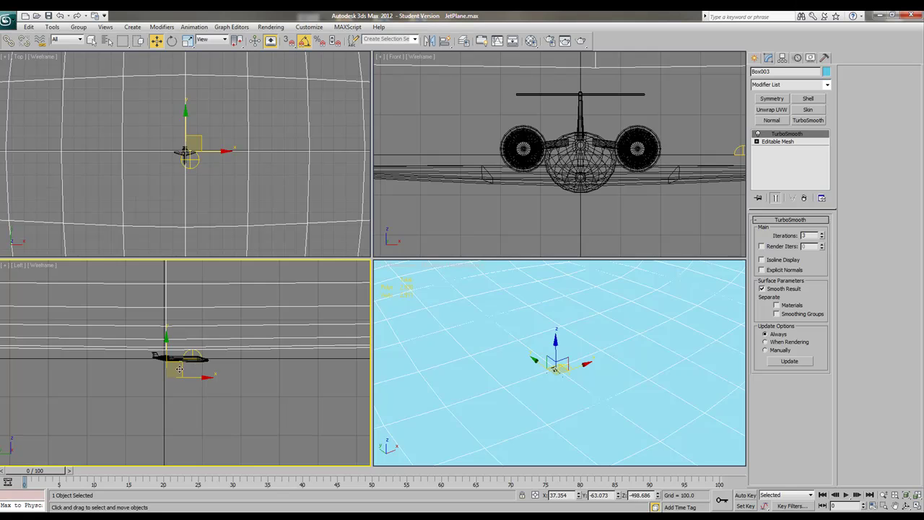
{"action": "left_click_drag", "start_coordinate": [178, 368], "coordinate": [178, 383]}
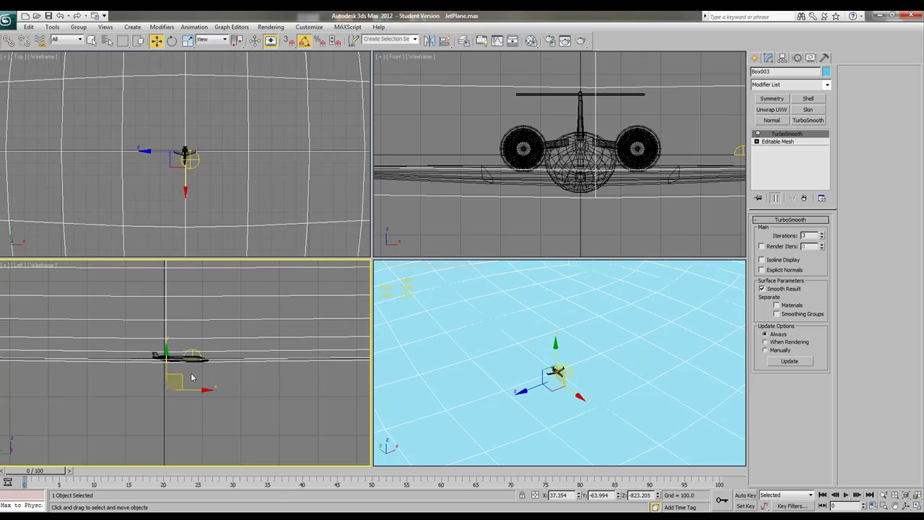
{"action": "scroll", "coordinate": [191, 377], "scroll_direction": "up", "scroll_amount": 5}
{"action": "middle_click_drag", "start_coordinate": [190, 378], "coordinate": [149, 412]}
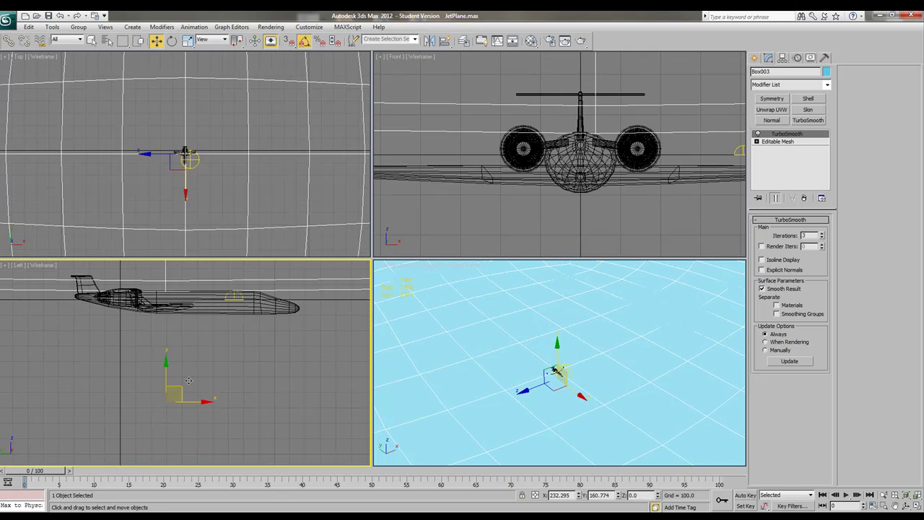
{"action": "left_click_drag", "start_coordinate": [188, 380], "coordinate": [230, 407]}
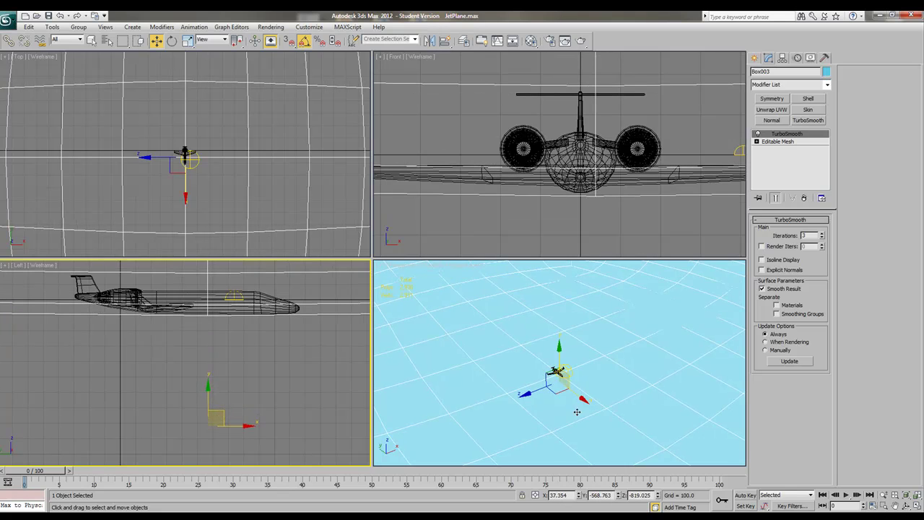
{"action": "scroll", "coordinate": [596, 412], "scroll_direction": "up", "scroll_amount": 6}
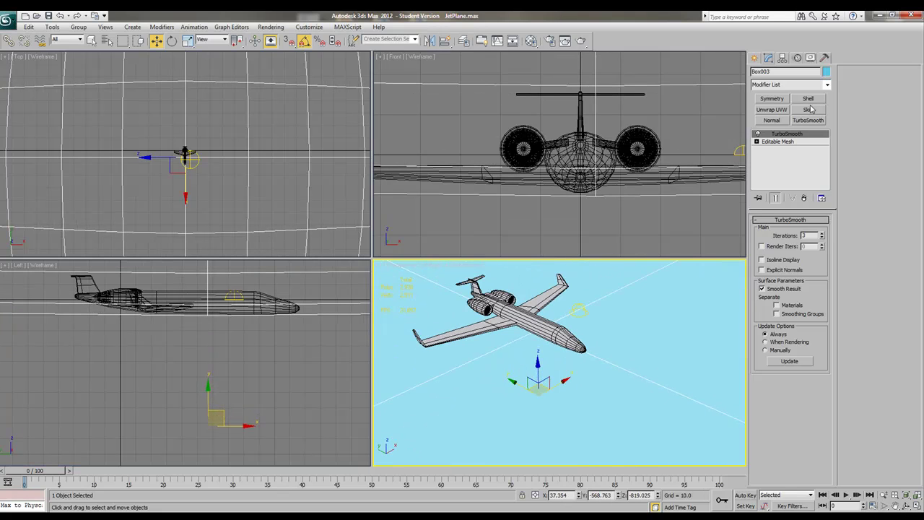
Set the bowl's object colour to grey and render the Perspective view
{"action": "left_click", "coordinate": [825, 71]}
{"action": "left_click", "coordinate": [521, 287]}
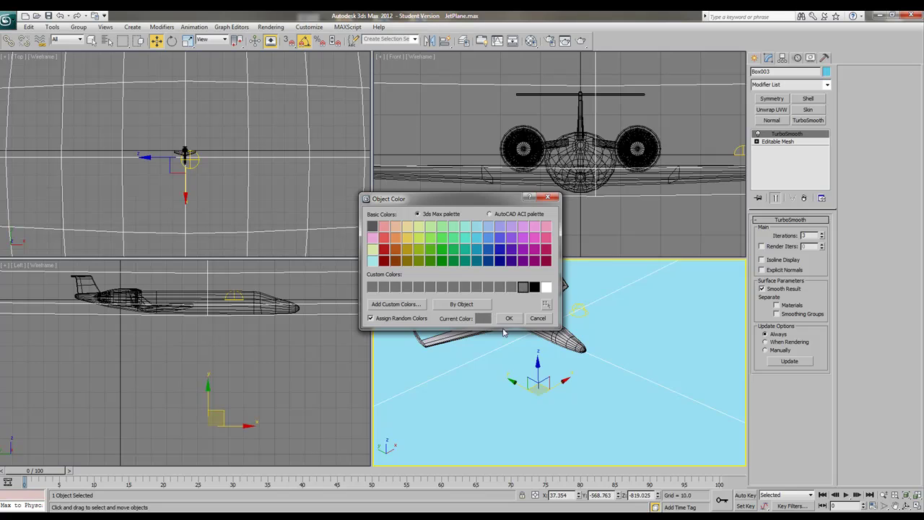
{"action": "left_click", "coordinate": [508, 319]}
{"action": "scroll", "coordinate": [589, 375], "scroll_direction": "up", "scroll_amount": 3}
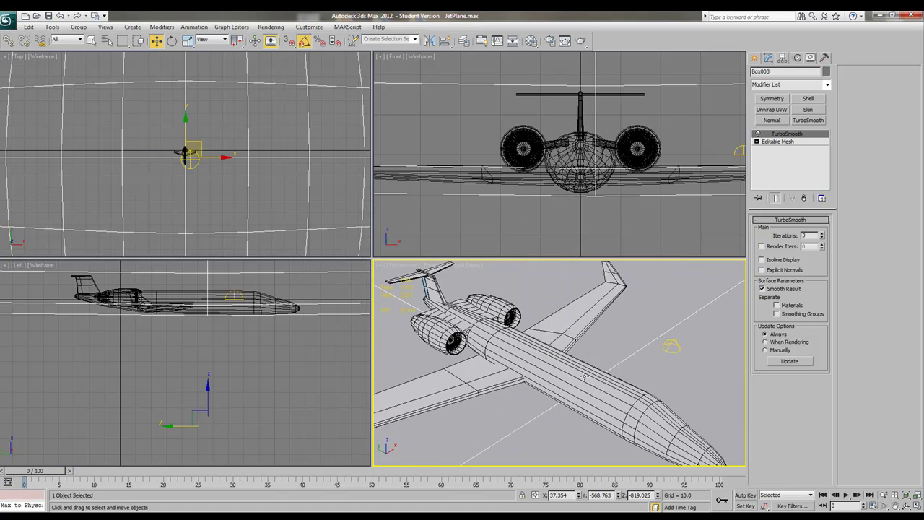
{"action": "scroll", "coordinate": [585, 374], "scroll_direction": "down", "scroll_amount": 5}
{"action": "scroll", "coordinate": [586, 371], "scroll_direction": "up", "scroll_amount": 2}
{"action": "key", "text": "shift+q"}
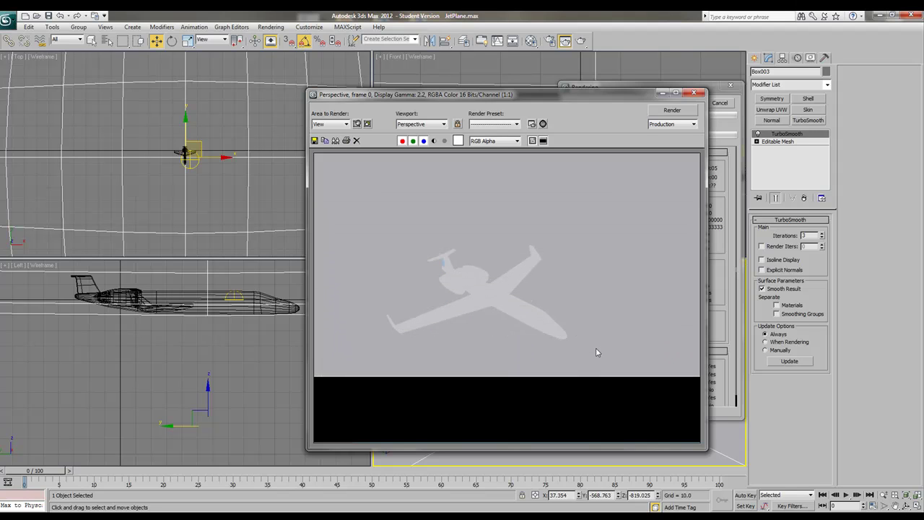
Close the finished shadowless render and open the Rendering menu
{"action": "left_click", "coordinate": [694, 94]}
{"action": "left_click", "coordinate": [273, 26]}
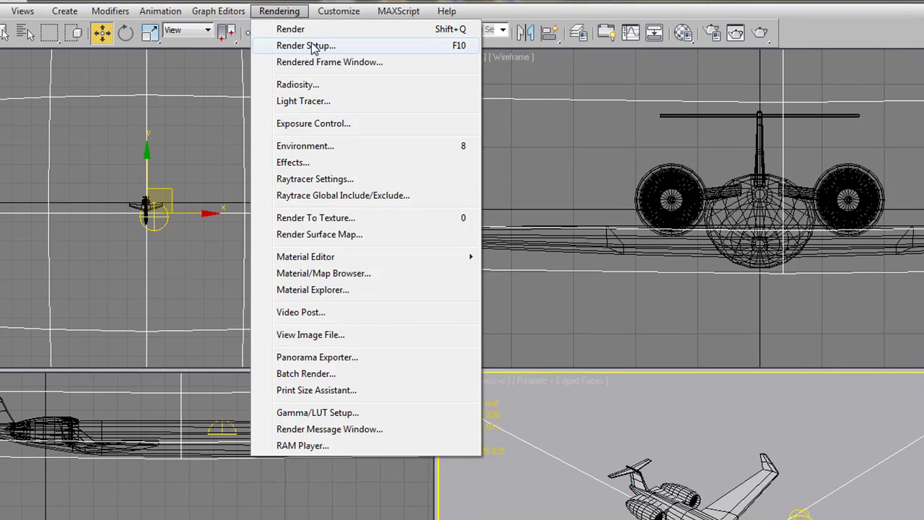
Open Render Setup and review Assign Renderer, keeping Default Scanline Renderer for production
{"action": "left_click", "coordinate": [309, 45]}
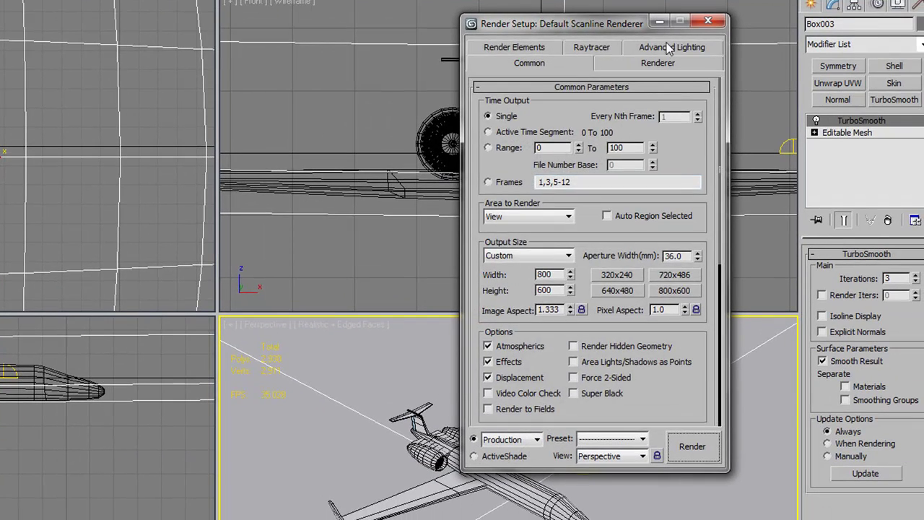
{"action": "left_click", "coordinate": [666, 48]}
{"action": "left_click", "coordinate": [554, 52]}
{"action": "scroll", "coordinate": [696, 261], "scroll_direction": "down", "scroll_amount": 2}
{"action": "scroll", "coordinate": [693, 264], "scroll_direction": "down", "scroll_amount": 6}
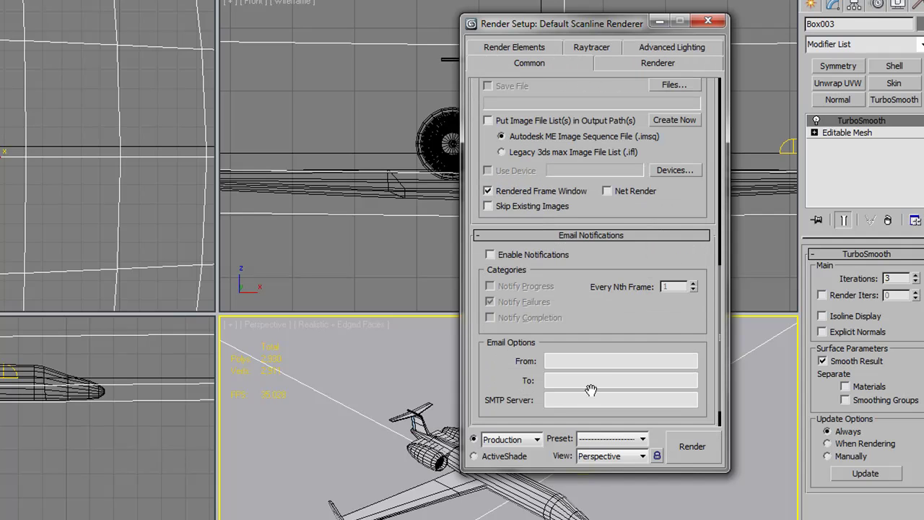
{"action": "left_click", "coordinate": [599, 224]}
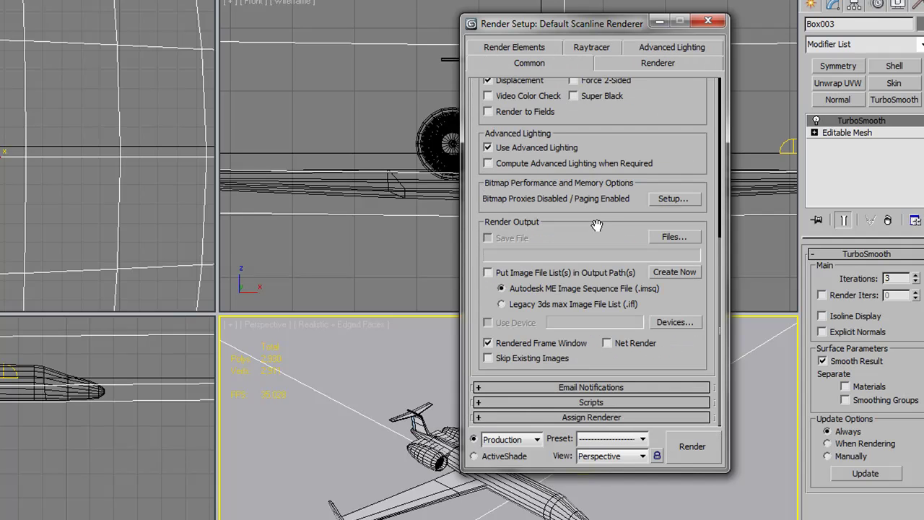
{"action": "left_click", "coordinate": [590, 412]}
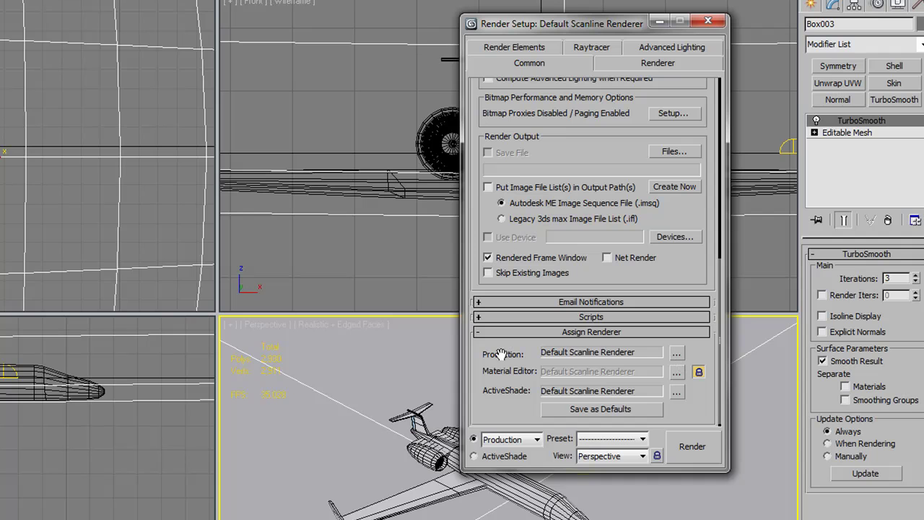
{"action": "left_click", "coordinate": [675, 353]}
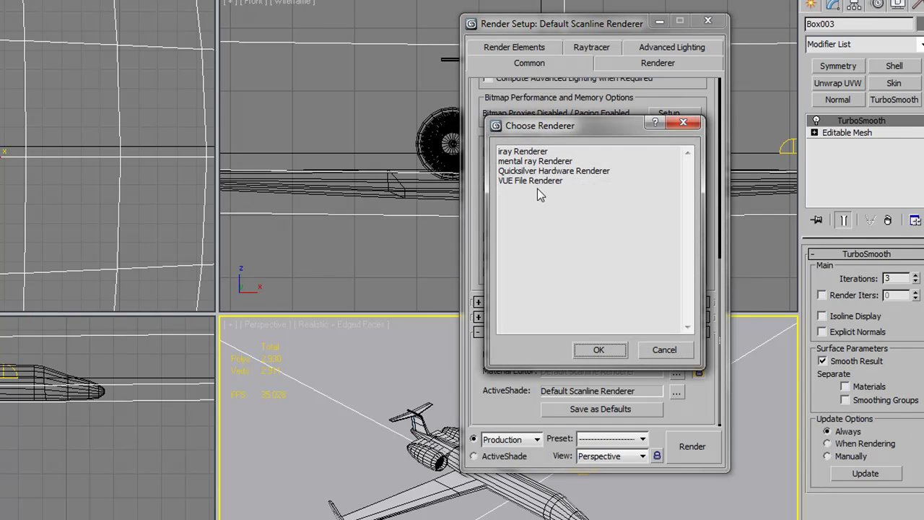
{"action": "left_click", "coordinate": [663, 350]}
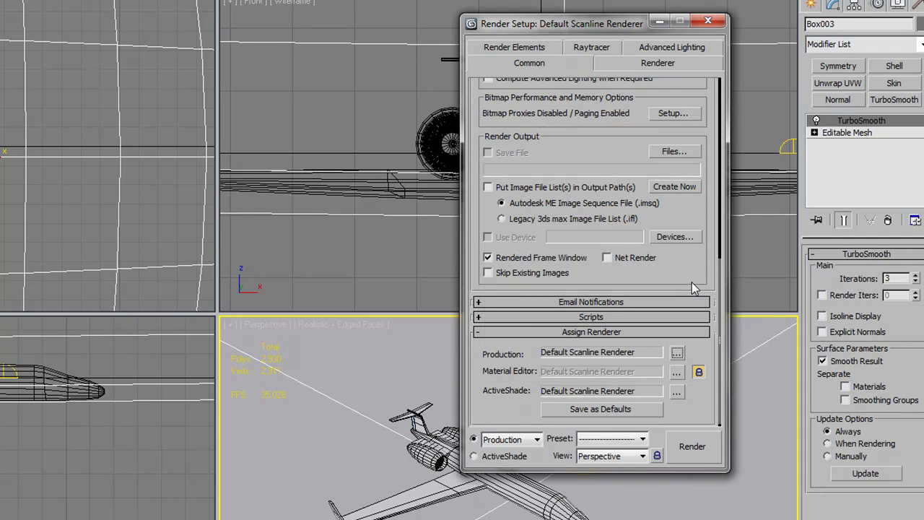
Set Advanced Lighting to Light Tracer and render the jet with soft shadows
{"action": "left_click", "coordinate": [659, 50]}
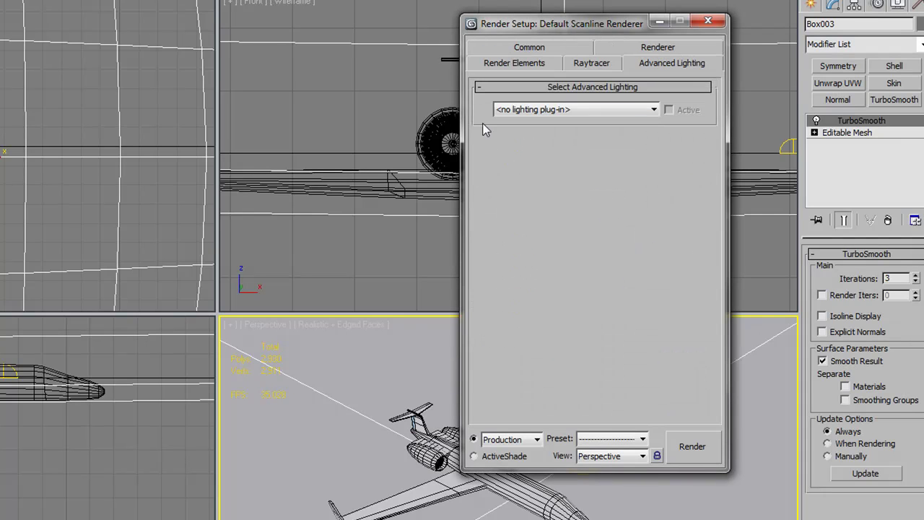
{"action": "left_click", "coordinate": [541, 117]}
{"action": "left_click", "coordinate": [522, 131]}
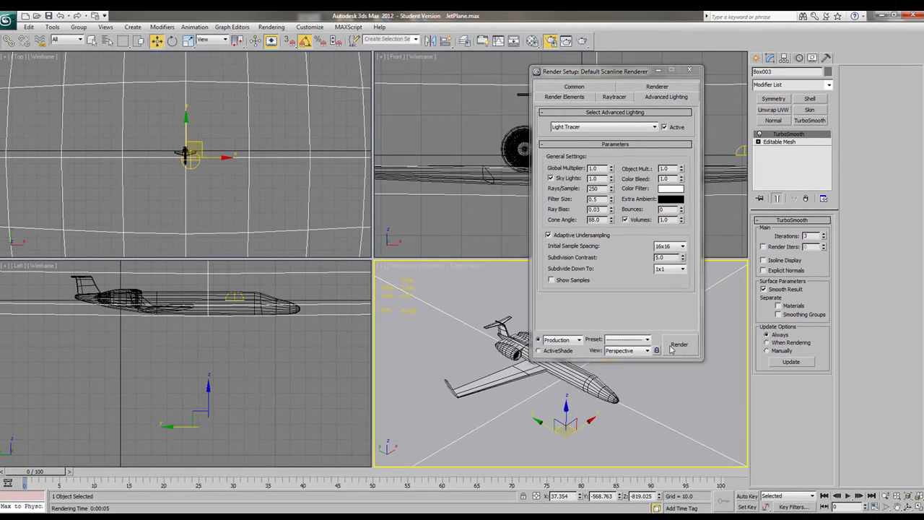
{"action": "left_click", "coordinate": [672, 348]}
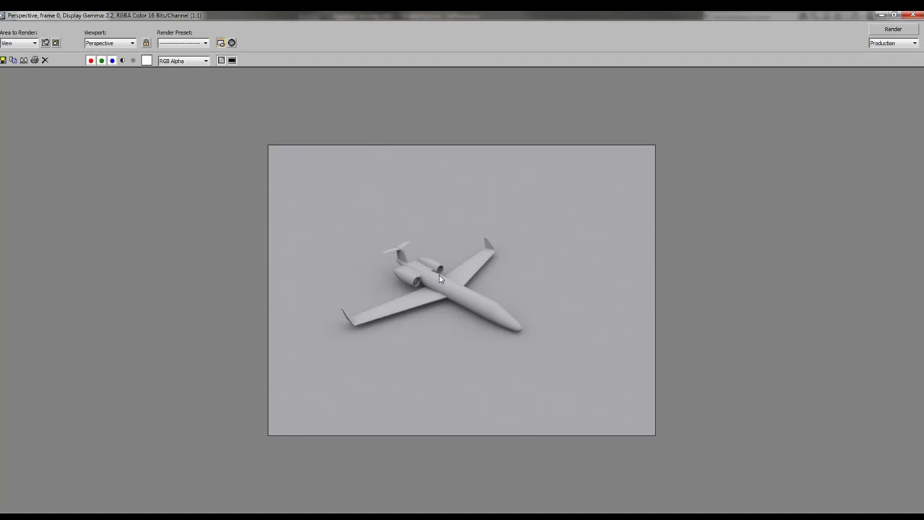
Zoom into the Light Tracer render to inspect the soft shadows, then zoom back out
{"action": "left_click", "coordinate": [435, 287], "text": "ctrl"}
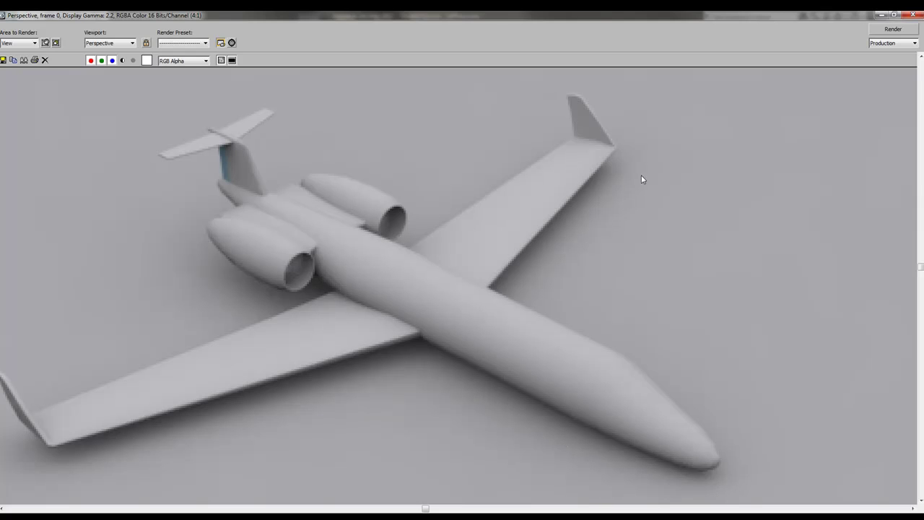
{"action": "right_click", "coordinate": [509, 280], "text": "ctrl"}
{"action": "right_click", "coordinate": [503, 281], "text": "ctrl"}
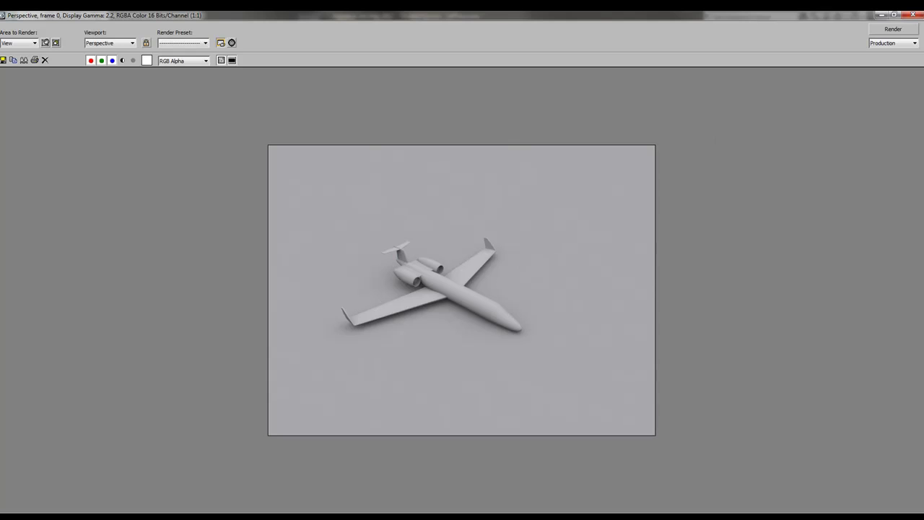
Close the rendered frame window and the Render Setup dialog
{"action": "left_click", "coordinate": [893, 14]}
{"action": "left_click_drag", "start_coordinate": [560, 99], "coordinate": [441, 101]}
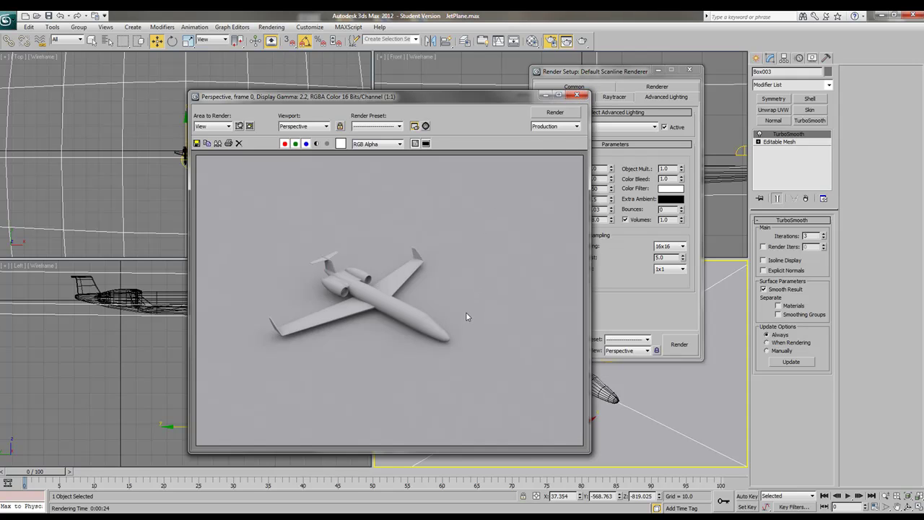
{"action": "left_click", "coordinate": [577, 95]}
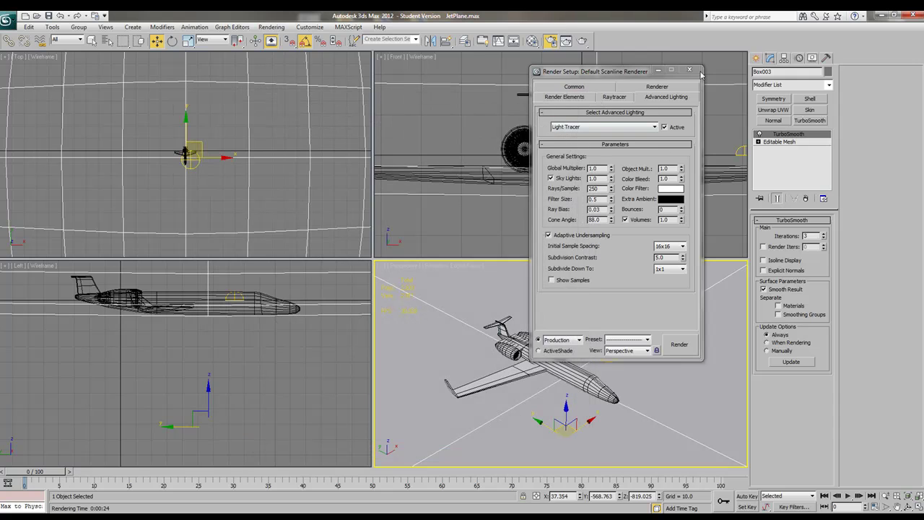
{"action": "left_click", "coordinate": [689, 69]}
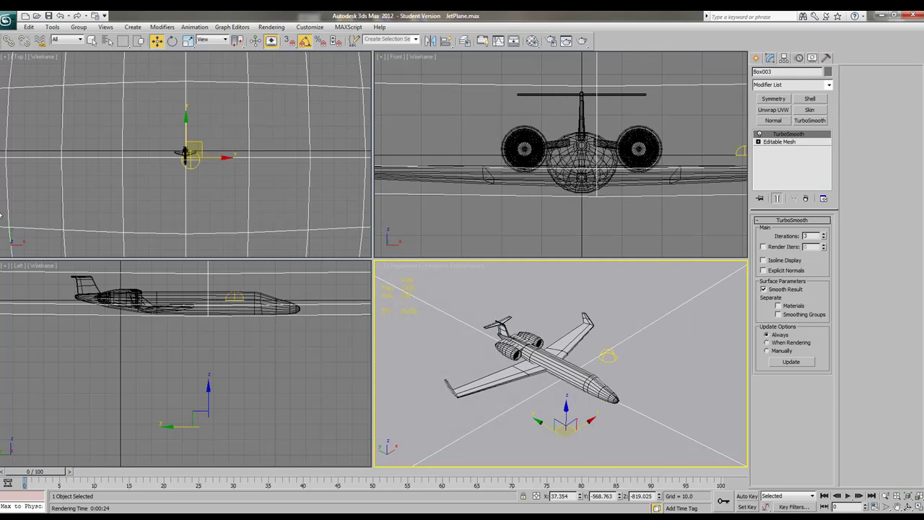